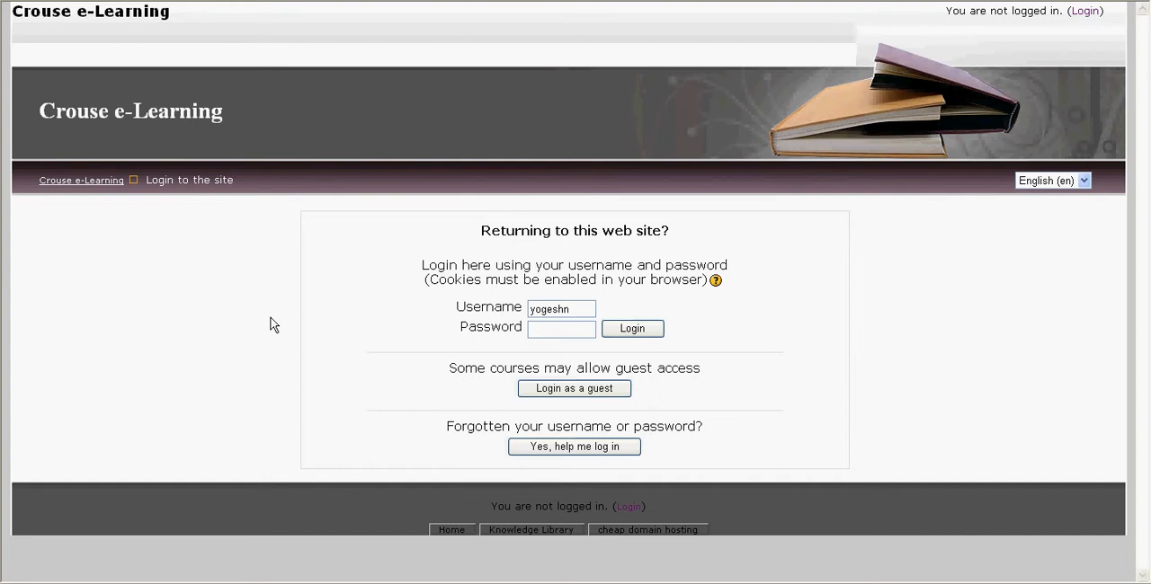
Step: Log in to the site with the already entered username by supplying the account password
click(558, 331)
text(********)
key(Return)
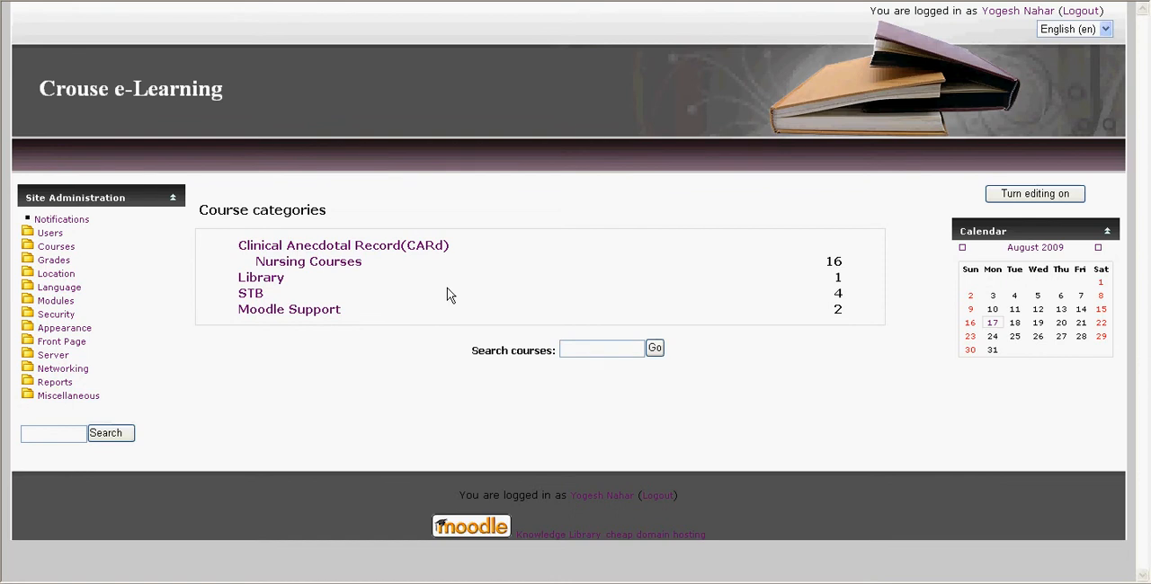
Step: Open Test Course 1 in the STB category and turn editing on for the course
click(252, 294)
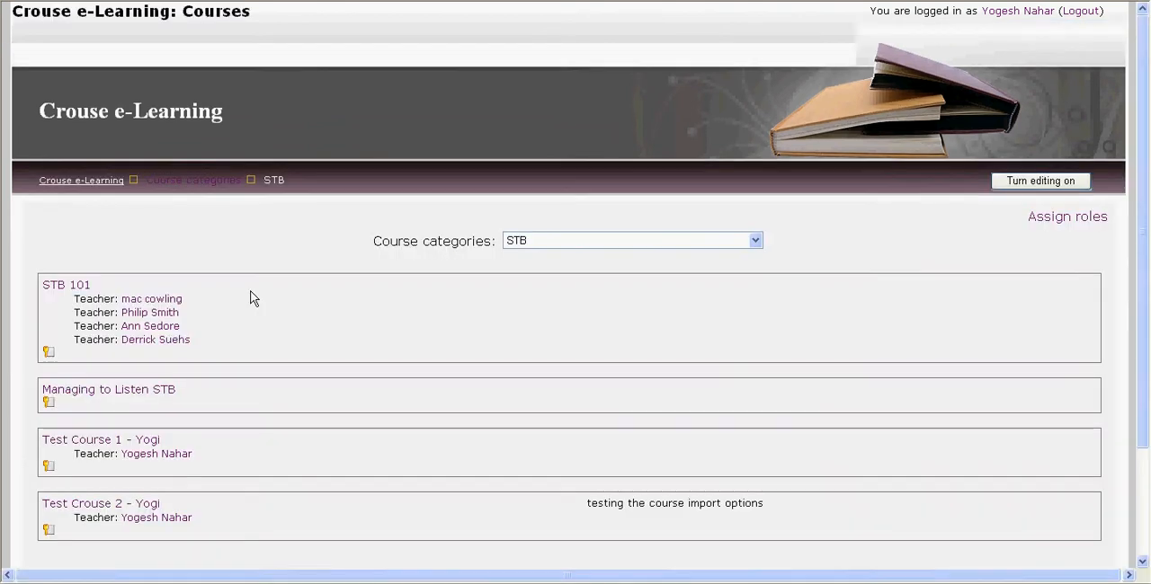
click(130, 441)
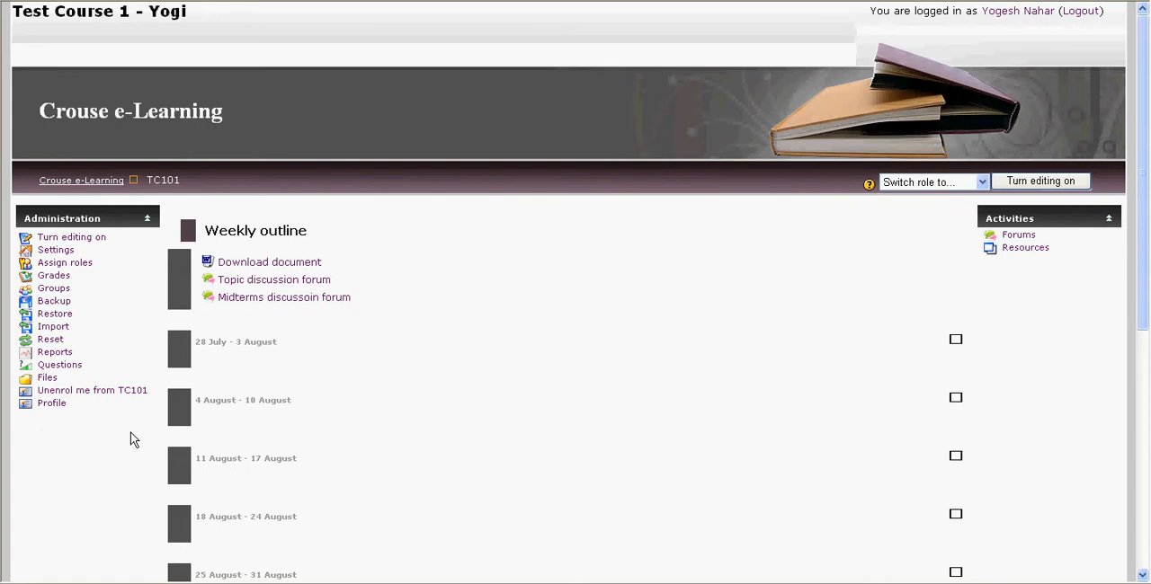
click(1038, 182)
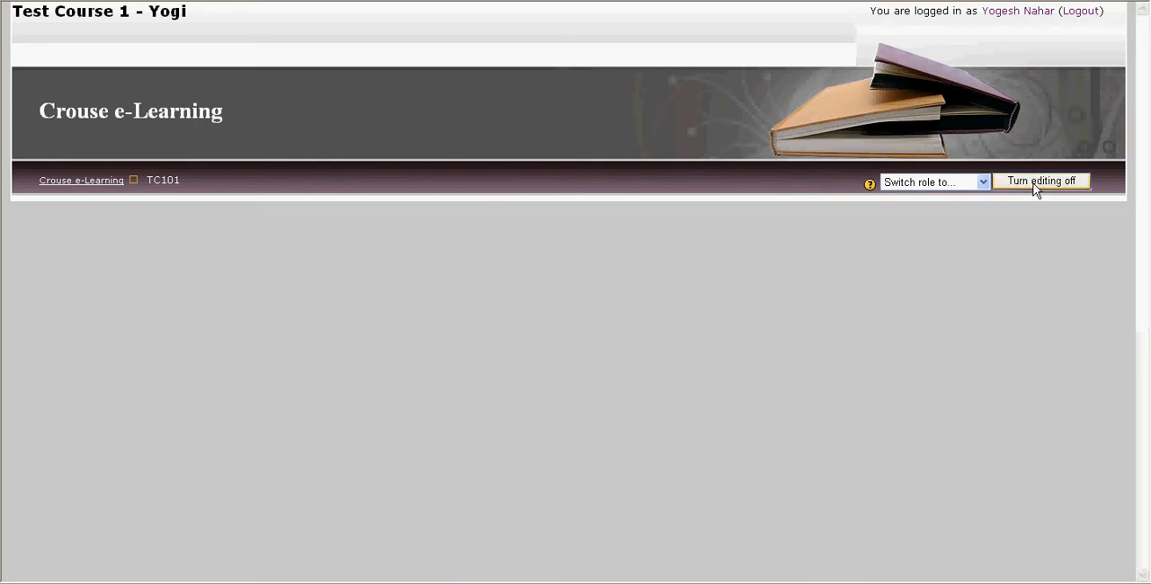
Step: Add a "Link to a file or web site" resource to the 25 August - 31 August week
scroll(496, 387, down, 4)
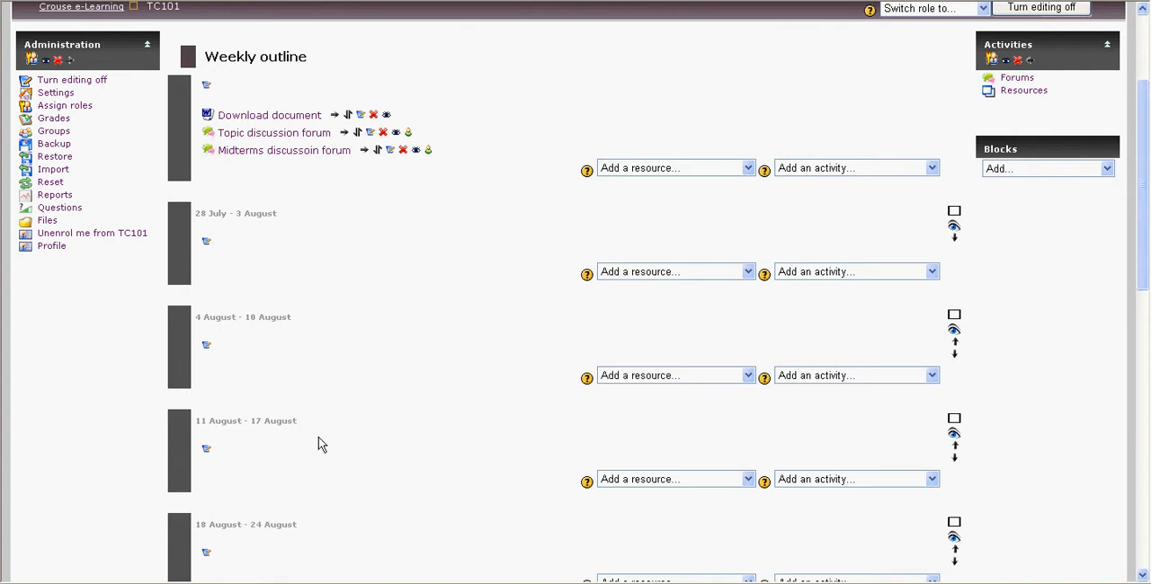
scroll(317, 445, down, 4)
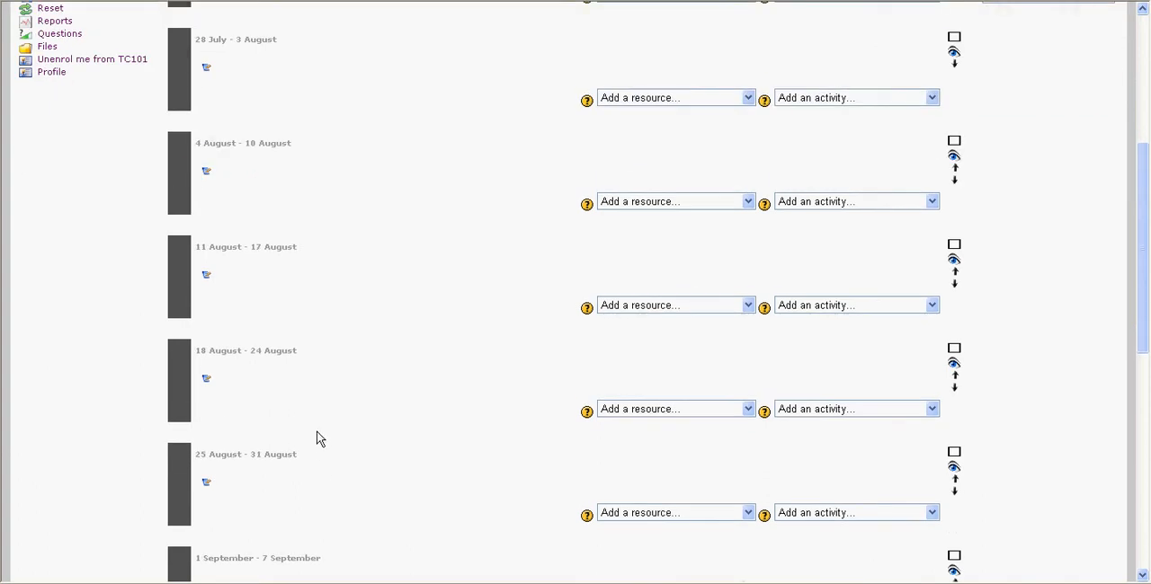
scroll(316, 440, down, 2)
drag(195, 366, 295, 369)
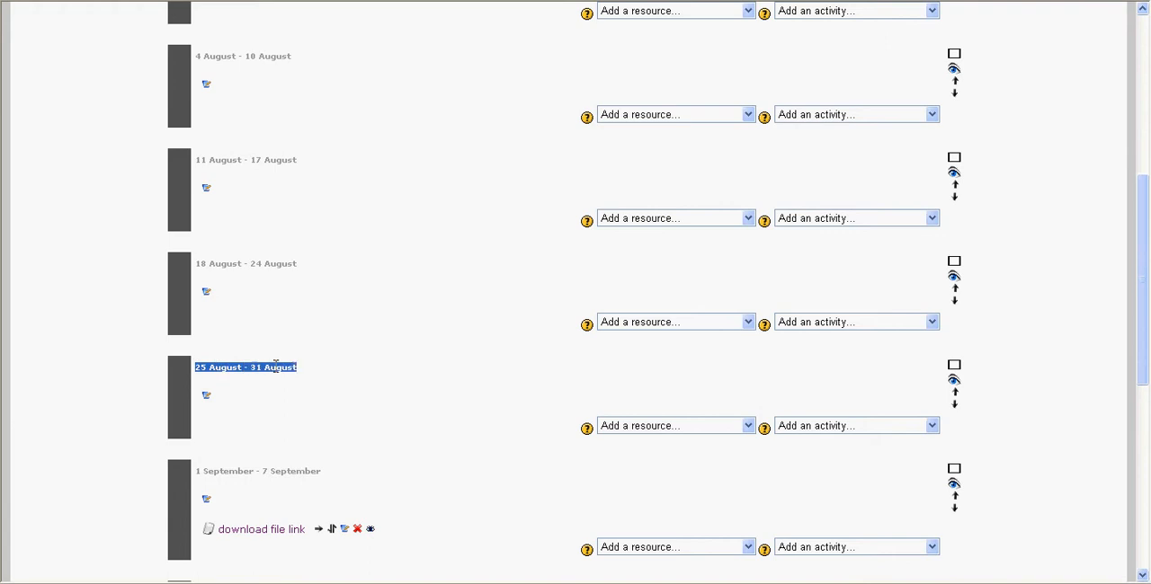
click(297, 402)
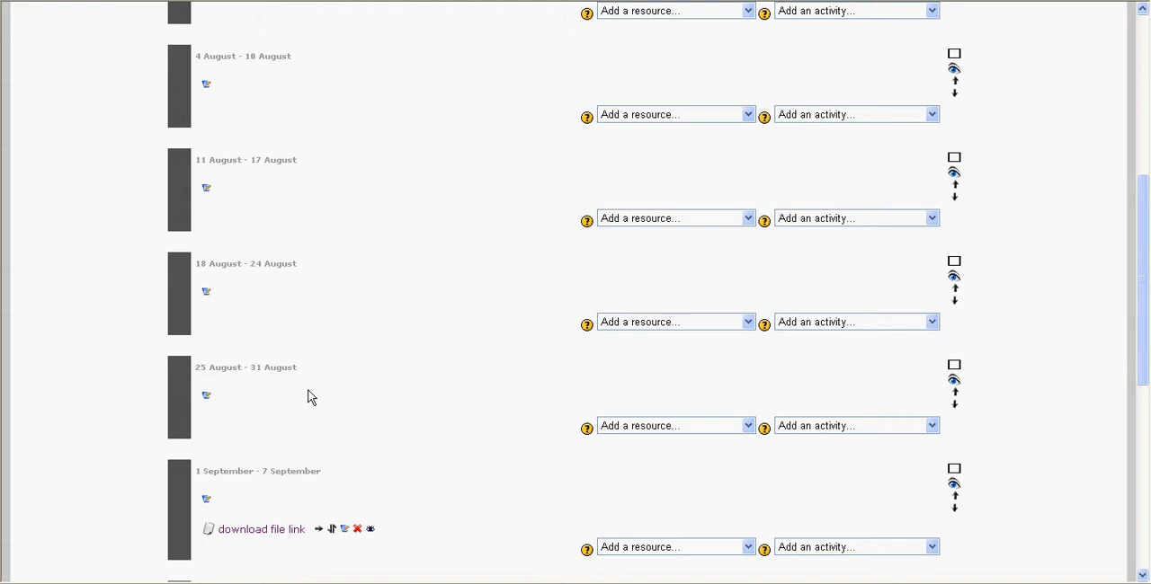
click(683, 432)
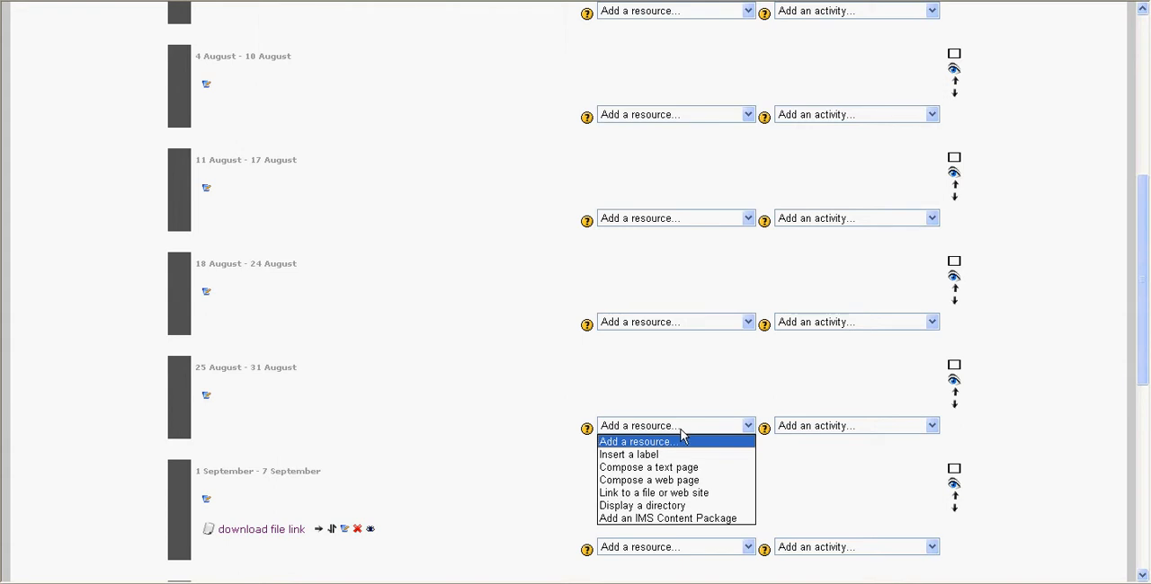
click(654, 493)
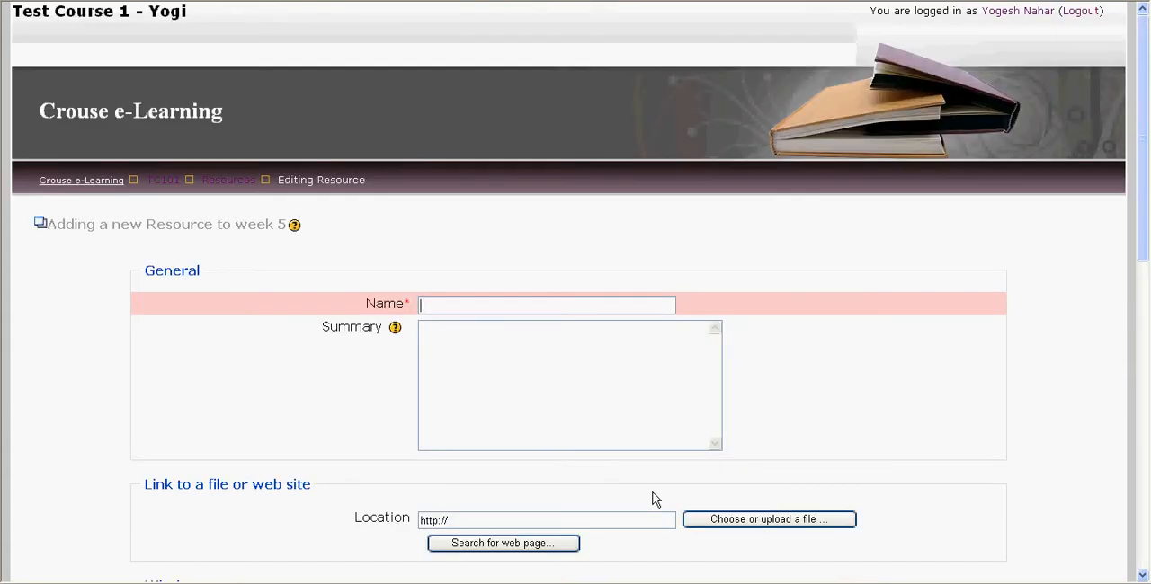
Step: Name the resource "Assignment 1" and enter the summary "Students please read the questions in the text file and answer your questions."
text(Assignment)
key(Tab)
key(Tab)
text(Students please read the questions in the )
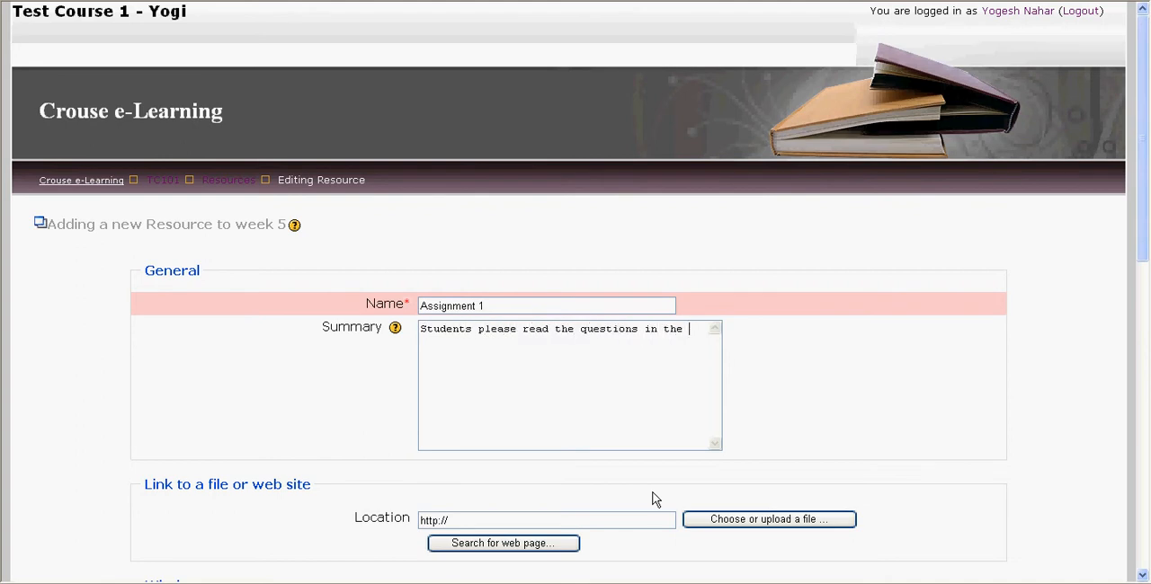
text(text file and answer your questions )
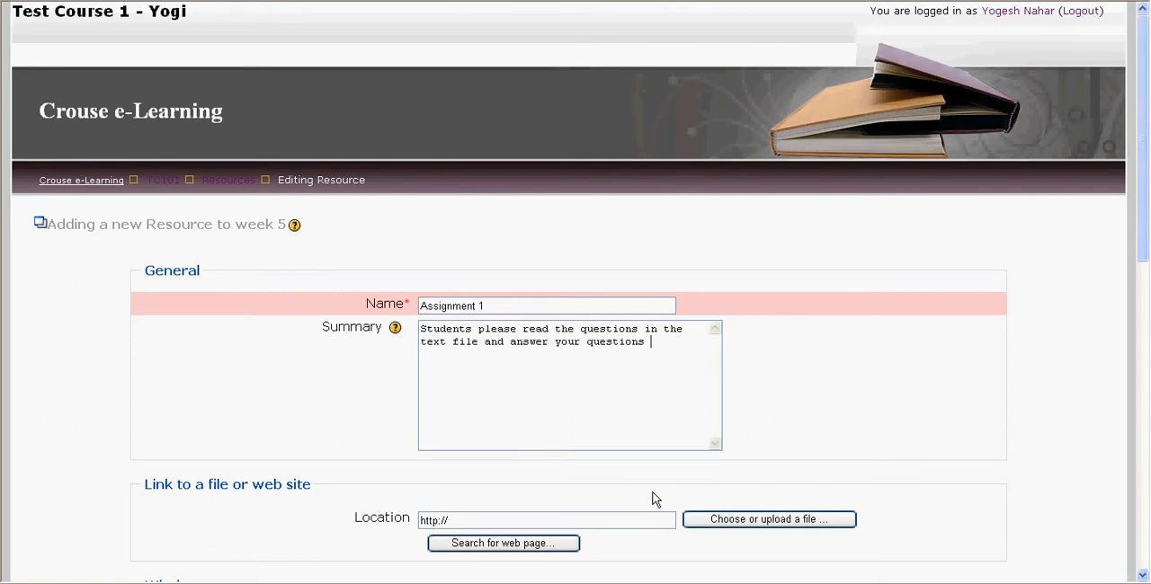
text(in a wor)
key(BackSpace)
key(BackSpace)
key(BackSpace)
key(BackSpace)
key(BackSpace)
key(BackSpace)
key(BackSpace)
Step: Set the resource location to the course file assignment_1.txt
scroll(666, 494, down, 2)
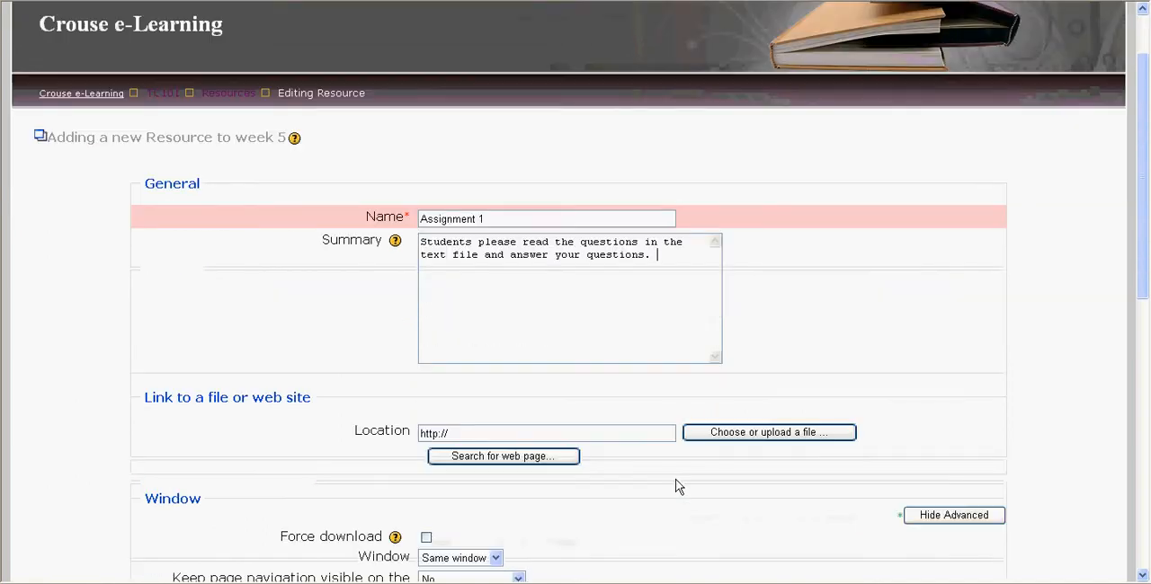
click(706, 437)
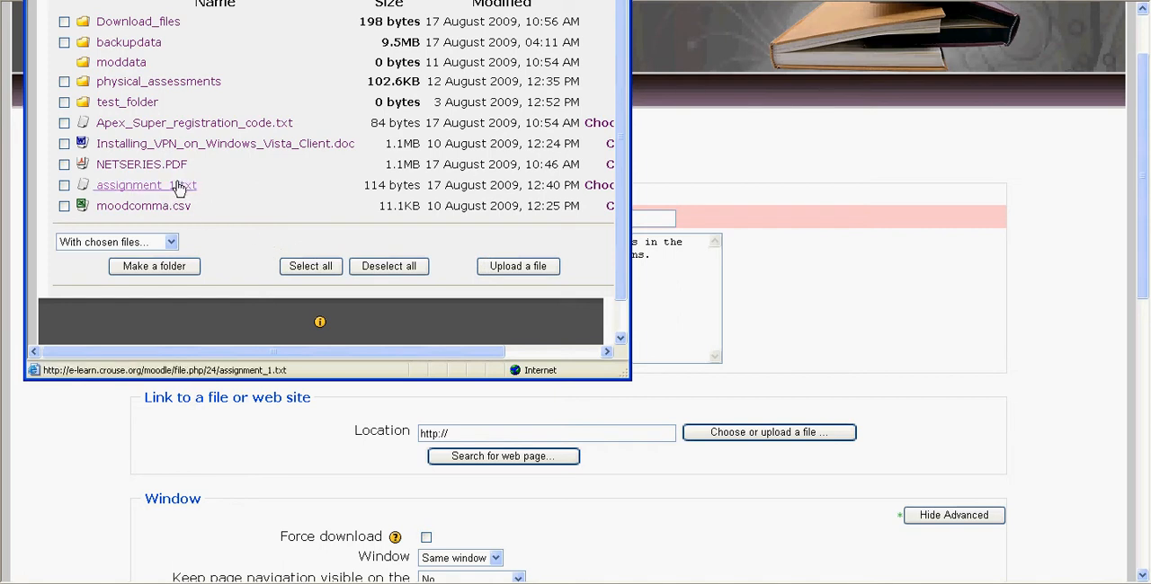
drag(334, 351, 372, 355)
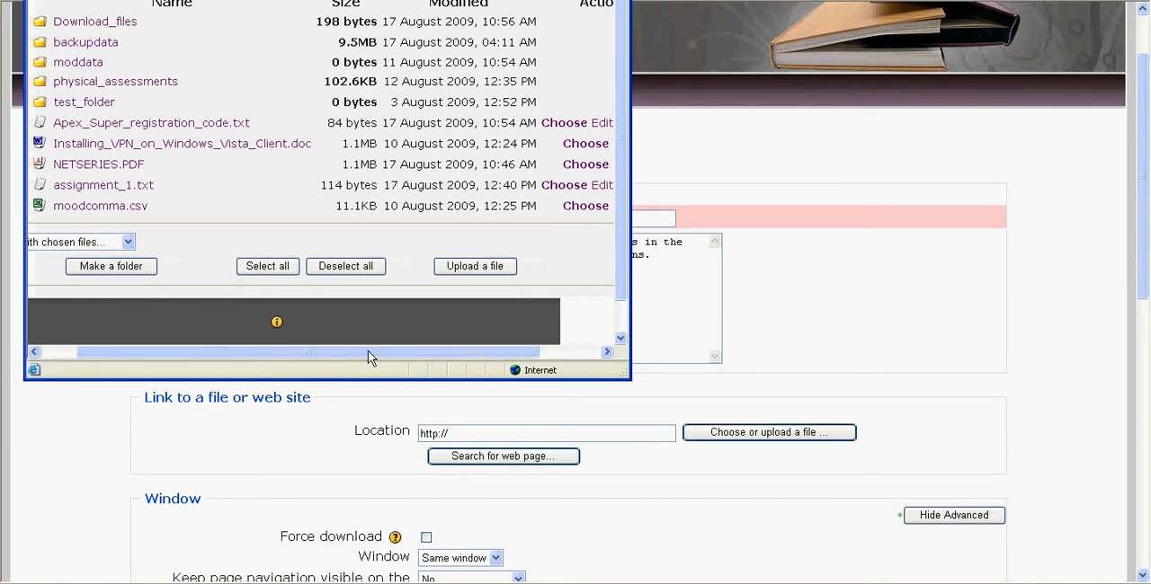
click(551, 187)
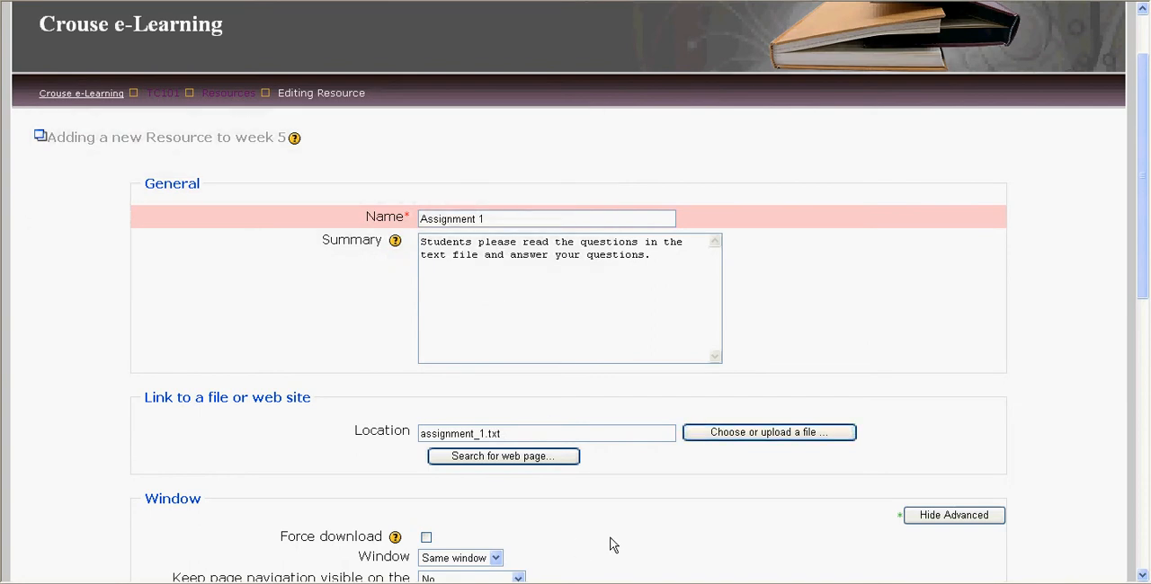
Step: Enable Force download for the linked file, then save the resource and return to the course
scroll(555, 538, down, 5)
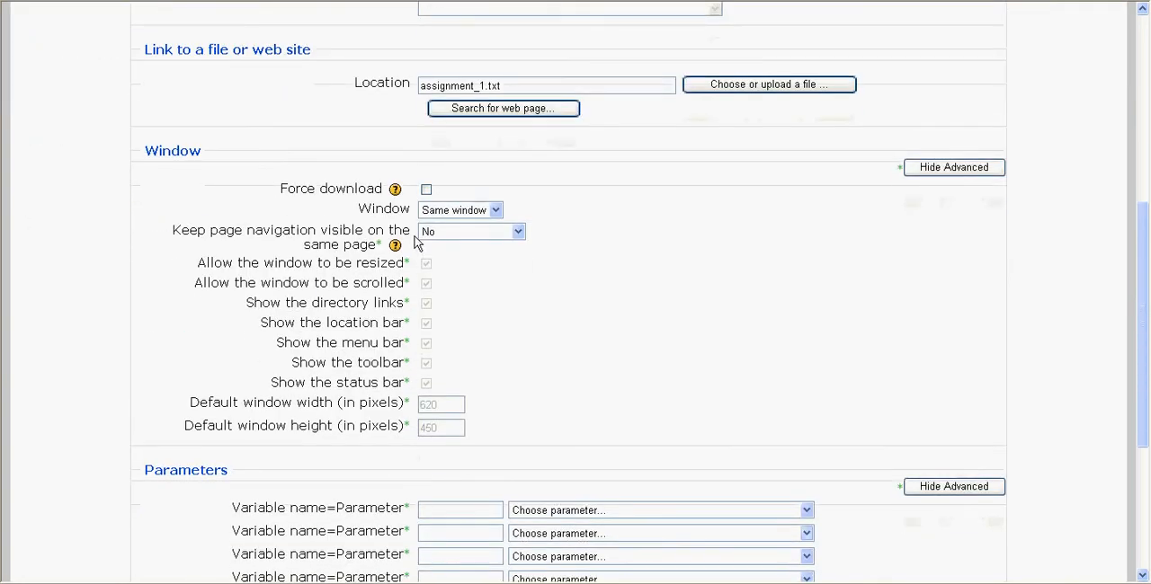
click(426, 189)
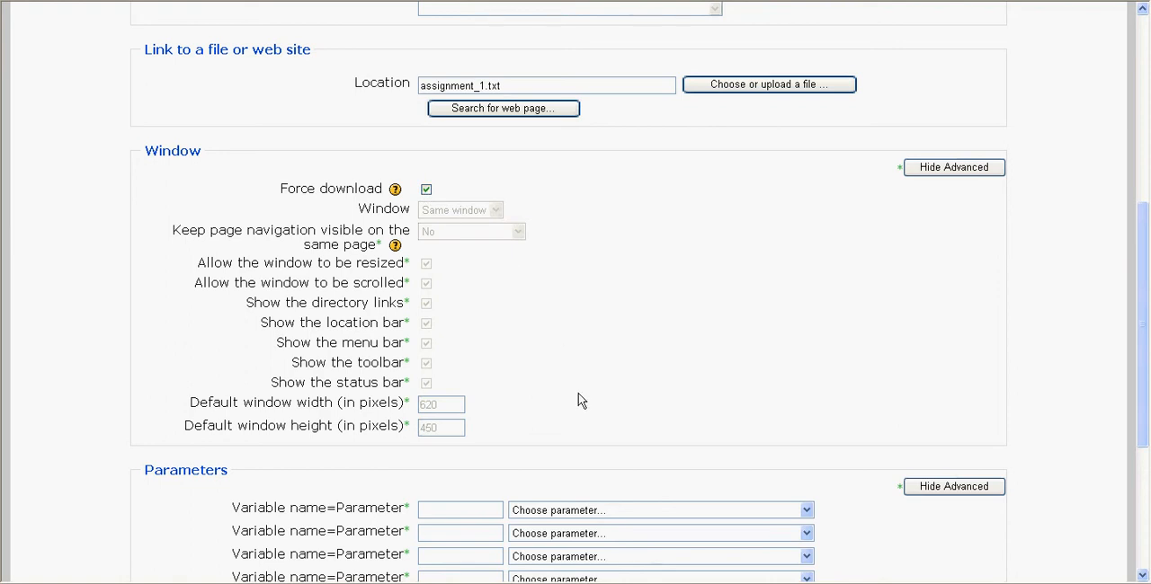
scroll(580, 401, down, 4)
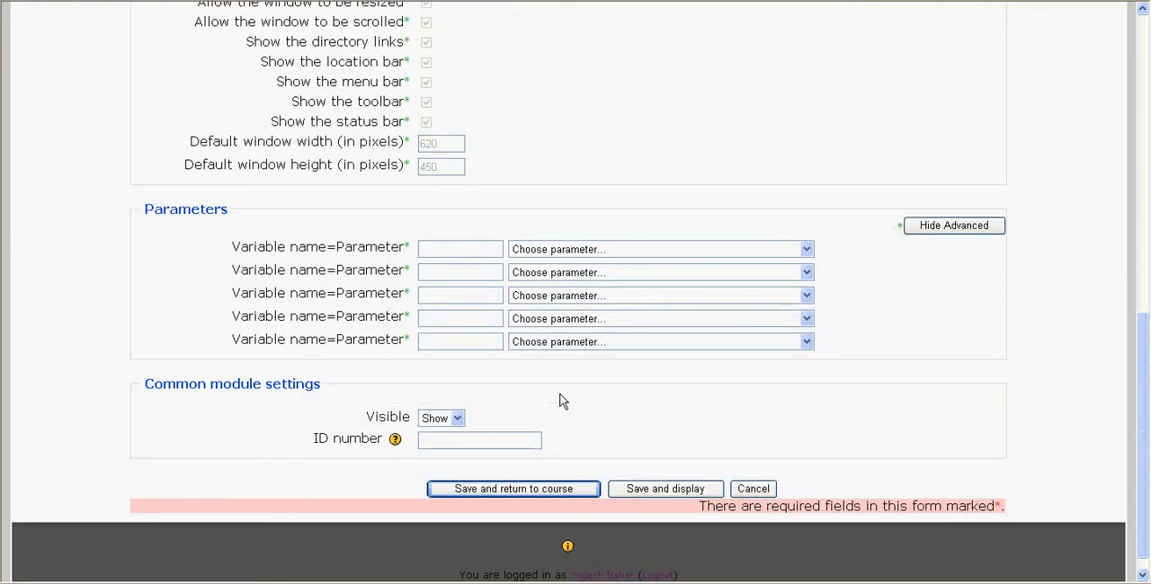
click(509, 491)
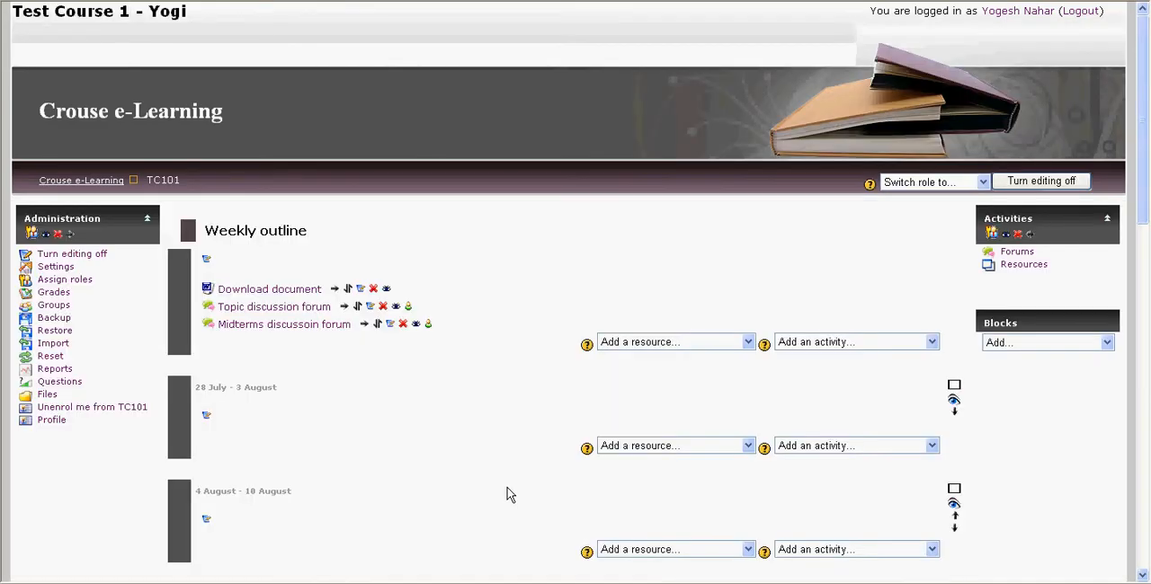
Step: Add an "Upload a single file" assignment activity to the 25 August - 31 August week
scroll(527, 502, down, 4)
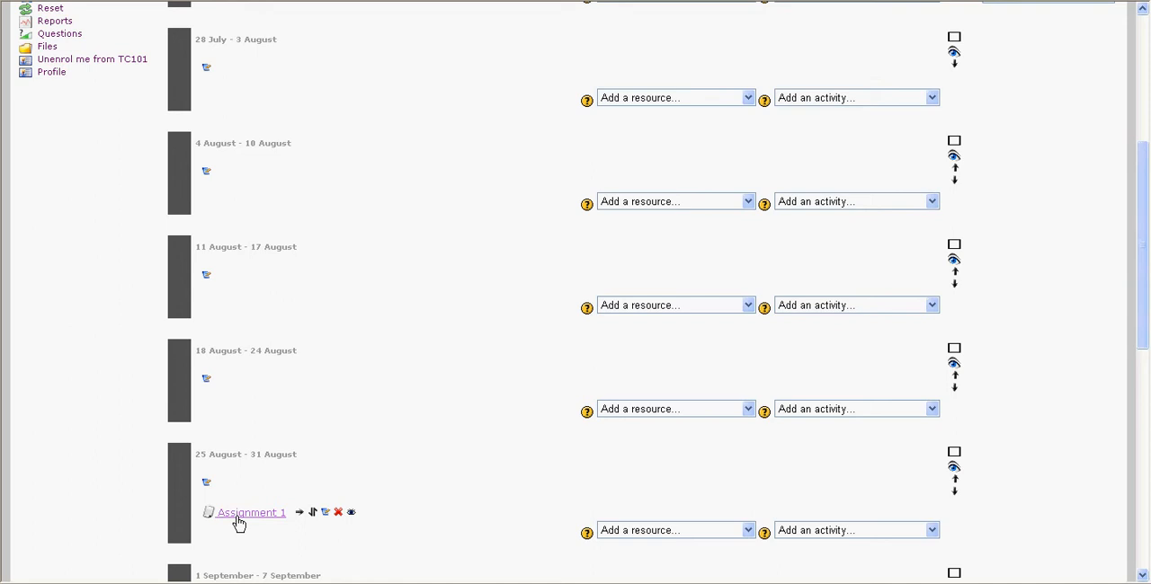
click(820, 533)
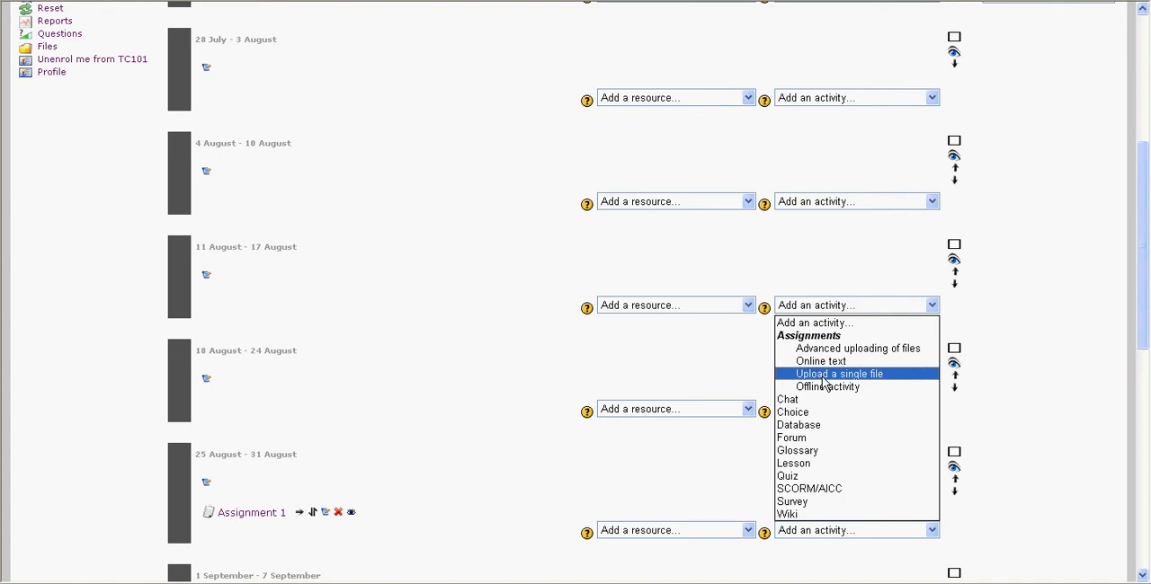
click(822, 375)
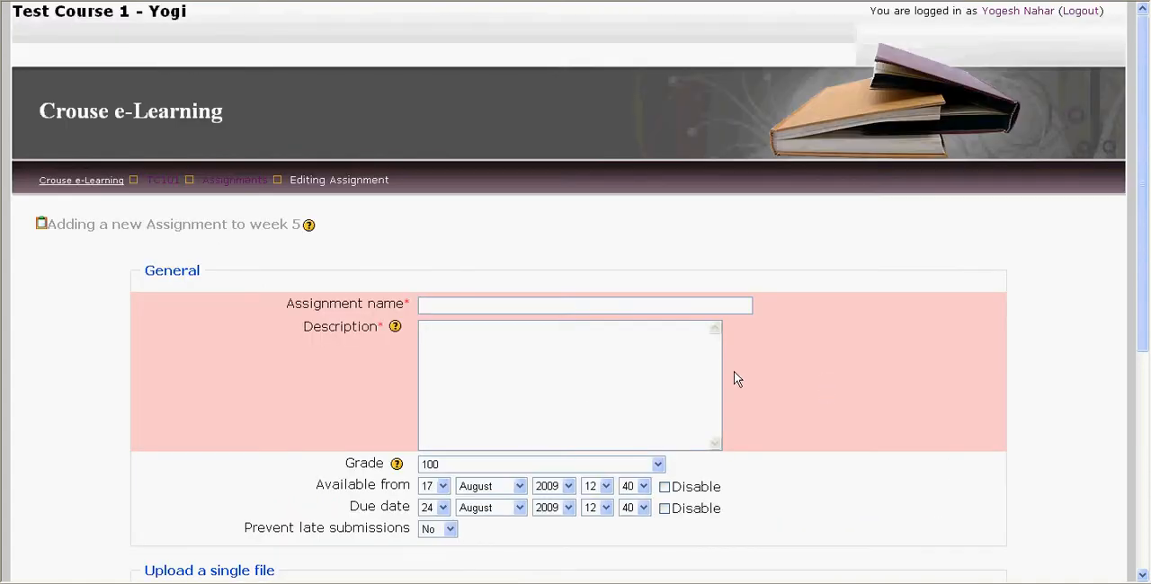
Step: Name the new assignment "Assignment 1 submission"
text(Assignment 1 submission)
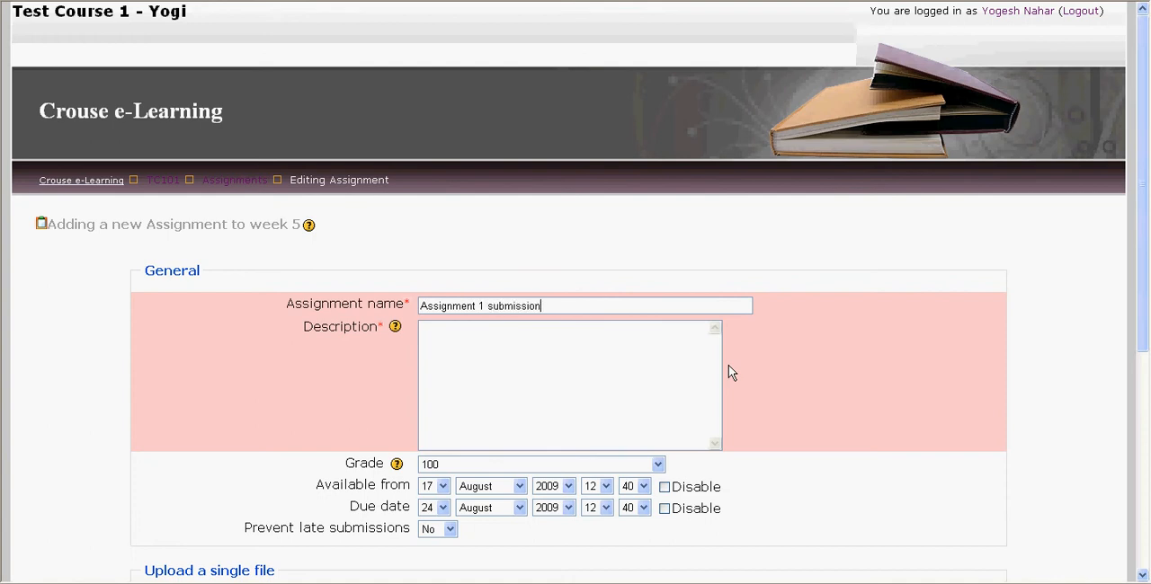
Step: Enter the assignment description "Please attach your assignment 1 text file here."
key(Tab)
key(Tab)
text(Please attach your assignment 1 text file here.)
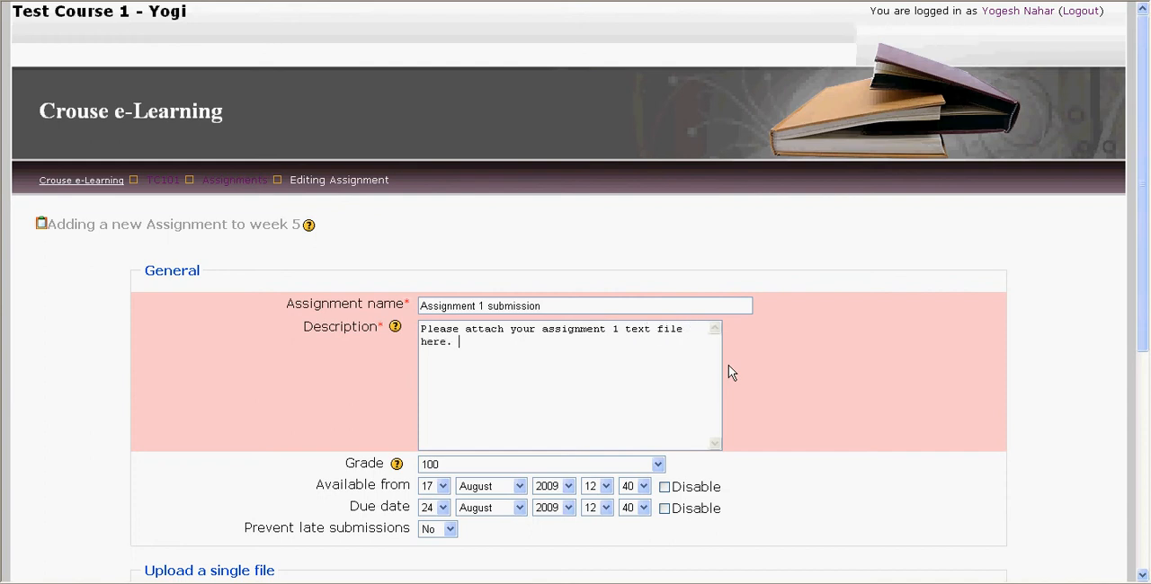
scroll(730, 374, down, 4)
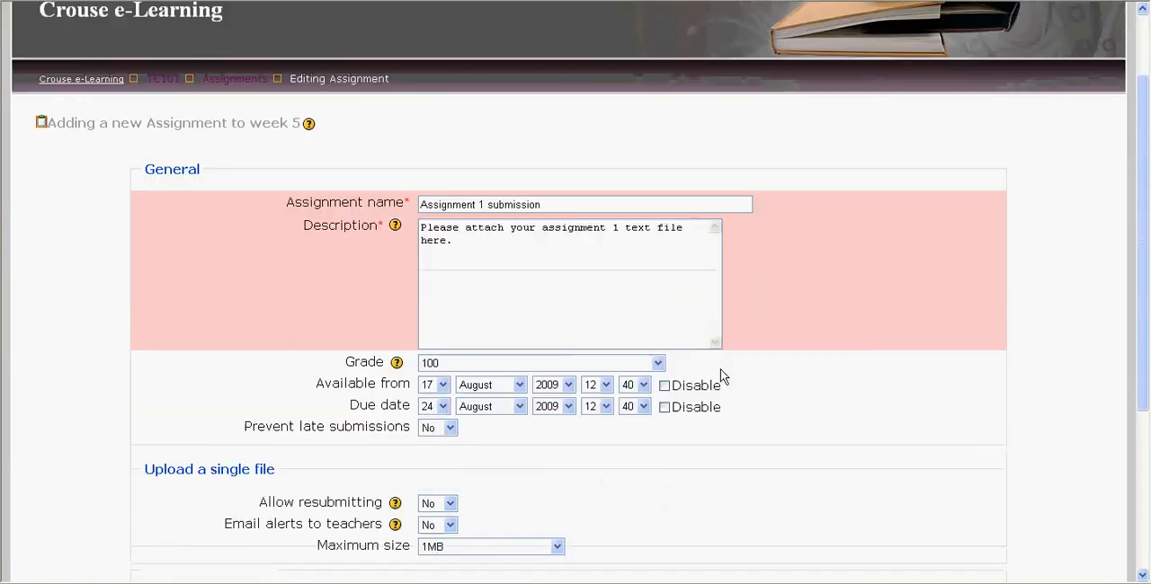
click(608, 291)
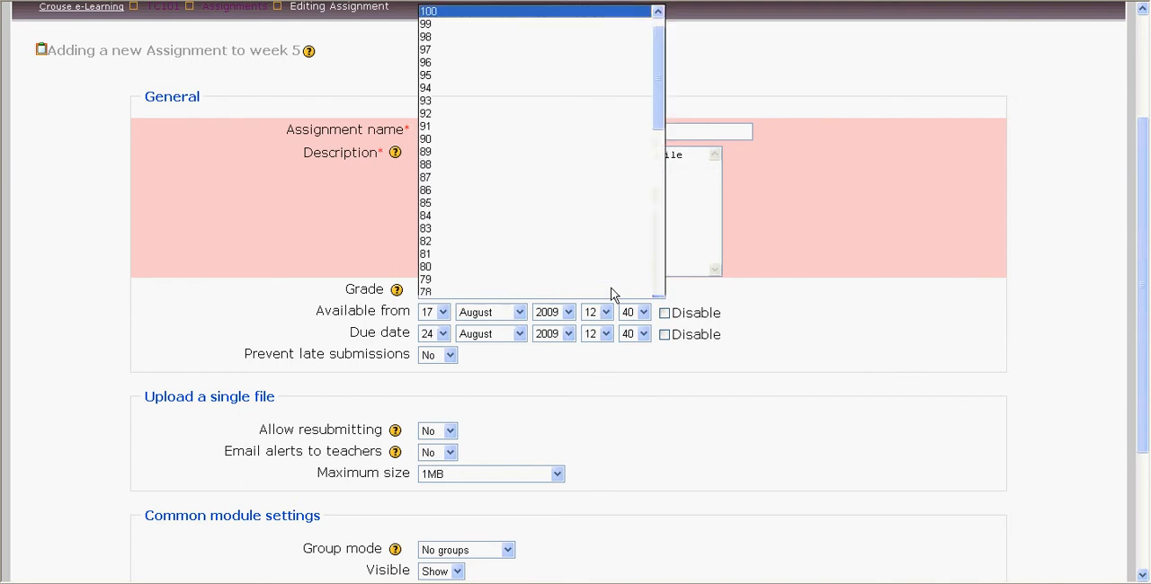
scroll(542, 221, down, 2)
scroll(553, 196, up, 1)
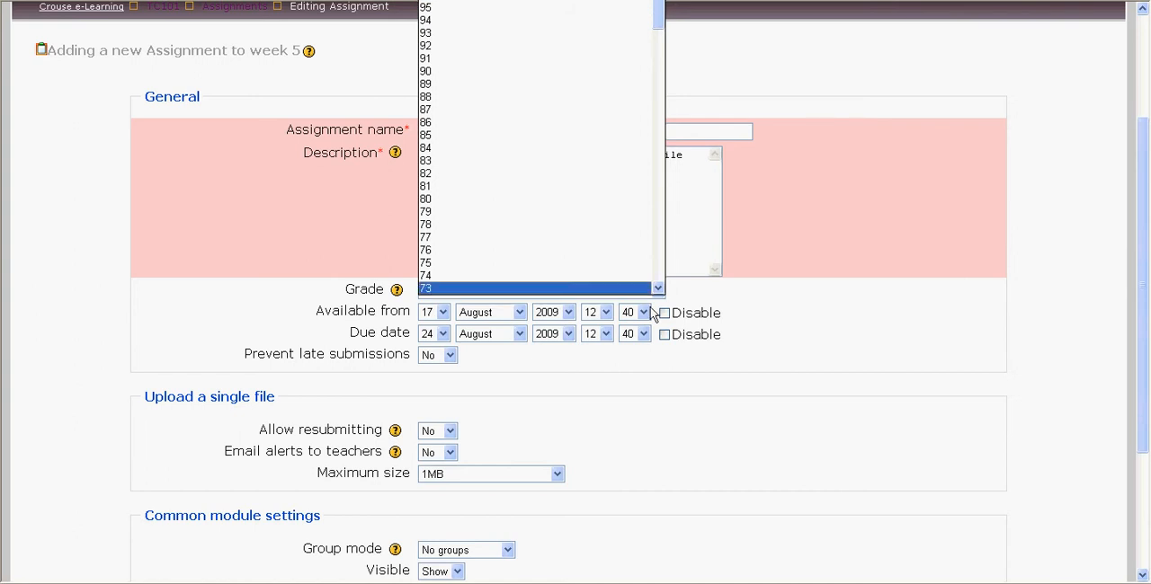
click(679, 372)
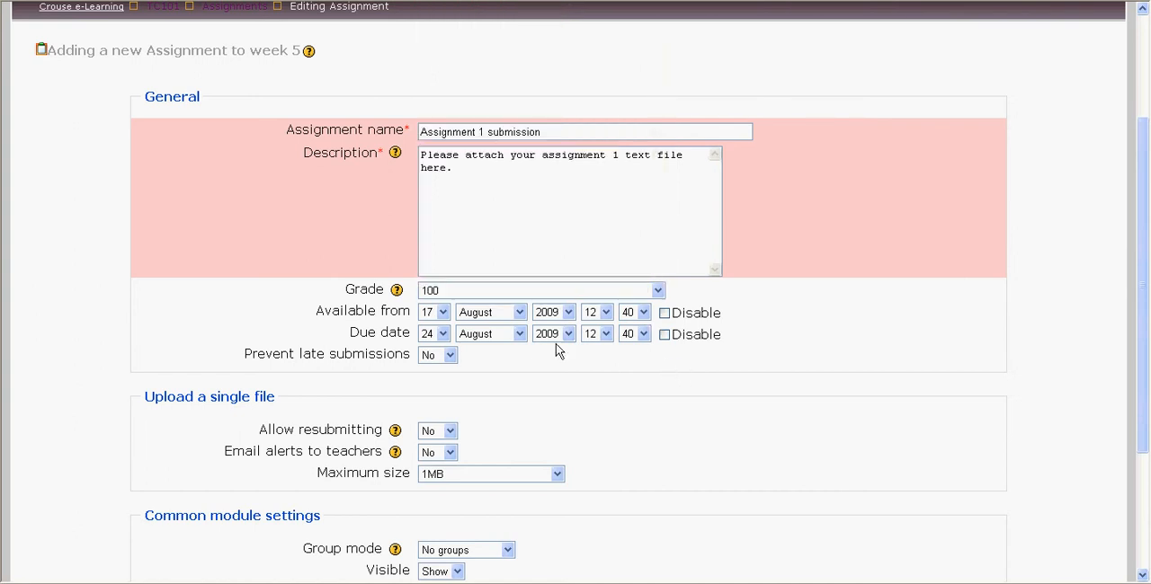
click(433, 333)
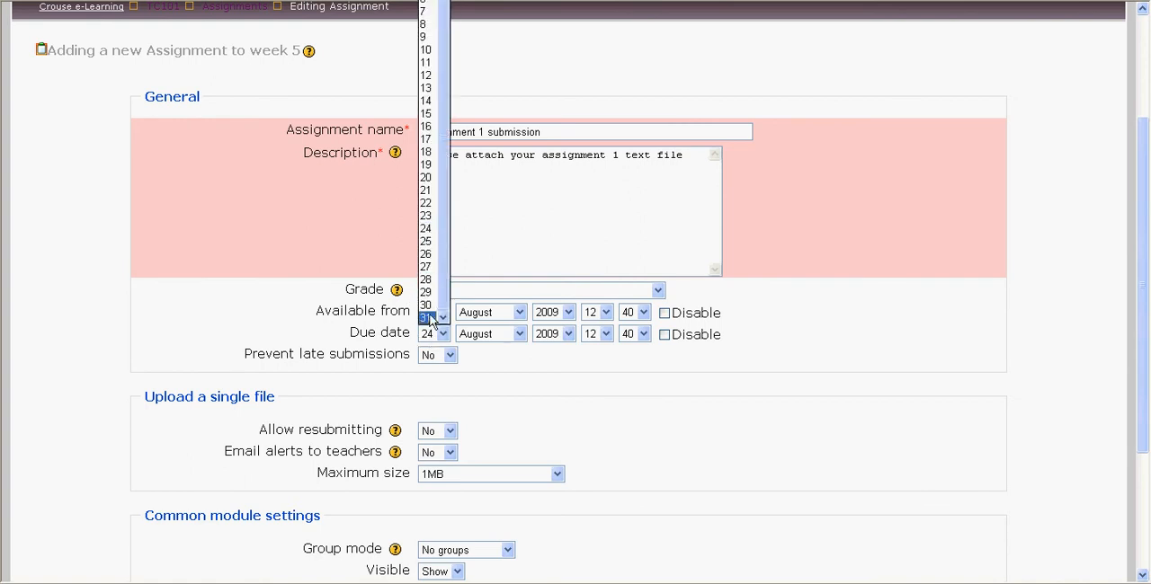
click(558, 393)
Step: Disable both the due date and the available-from date of the assignment
click(665, 334)
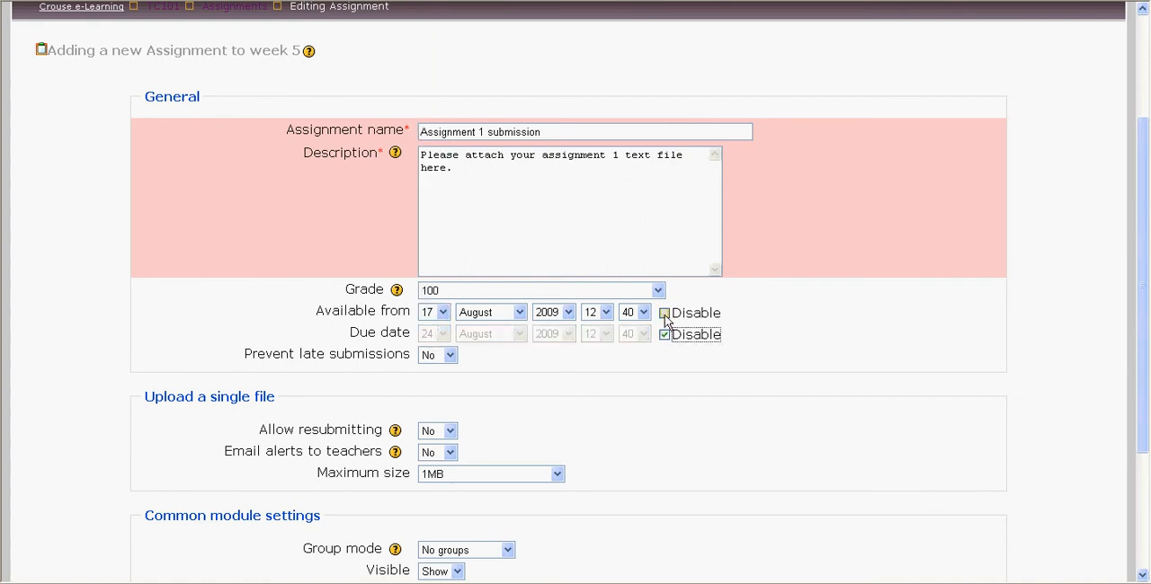
click(664, 314)
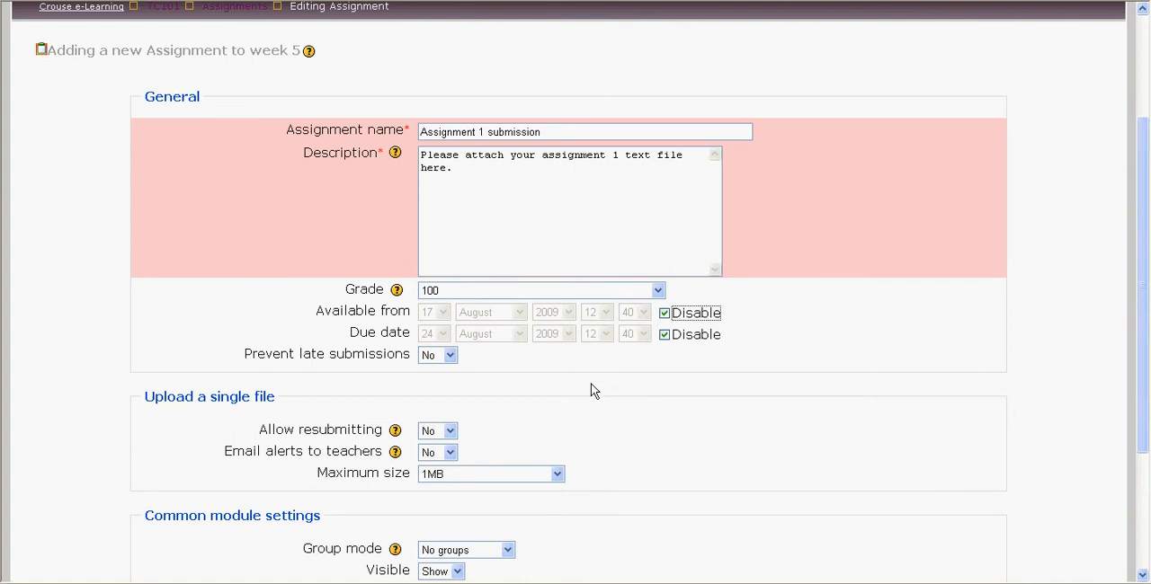
click(447, 356)
click(497, 376)
Step: Set email alerts to teachers to Yes in the single-file upload settings
scroll(481, 432, down, 2)
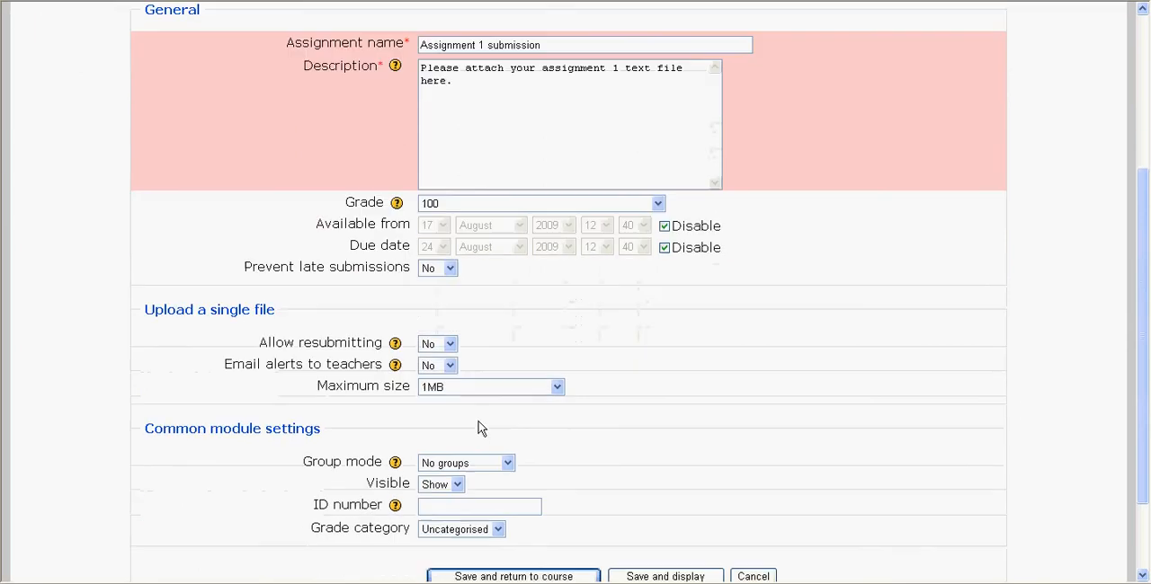
click(439, 367)
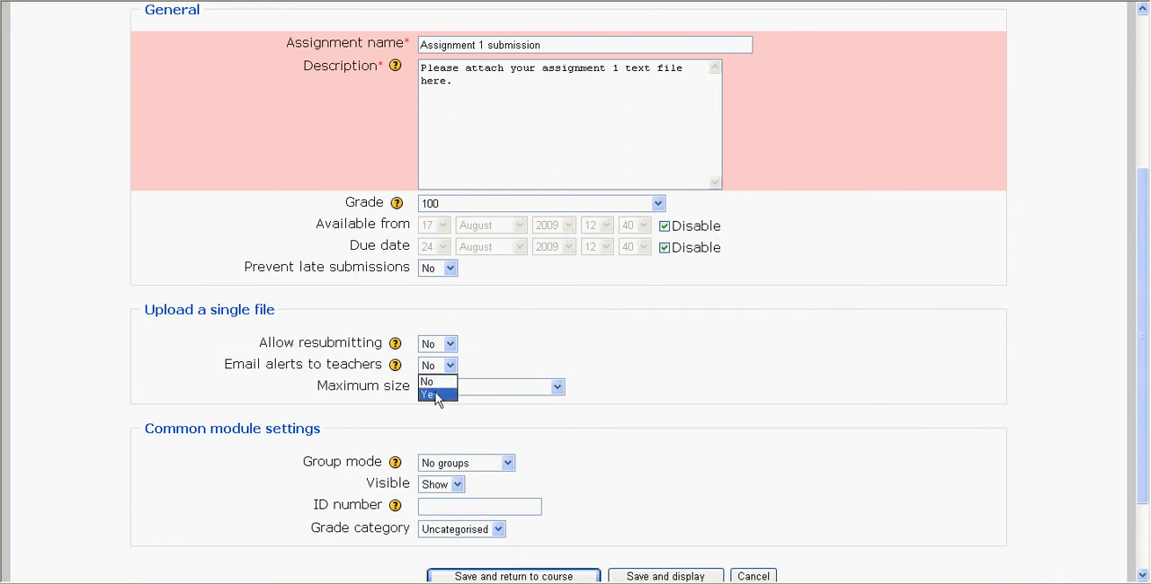
click(437, 394)
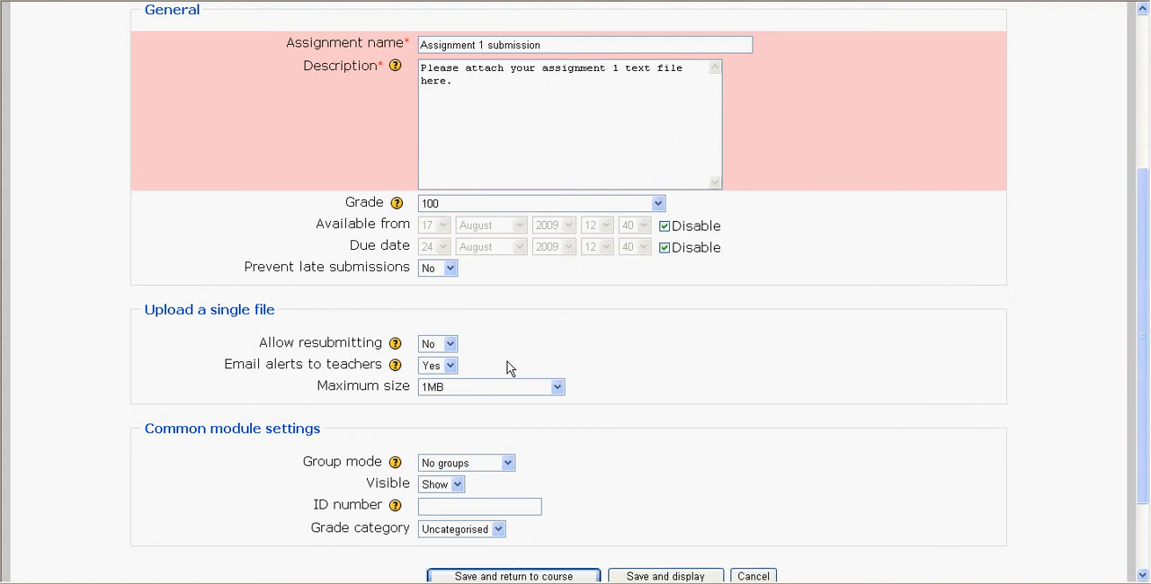
Step: Save the assignment, return to the course and check its entry in the 25 August - 31 August week
scroll(530, 454, down, 3)
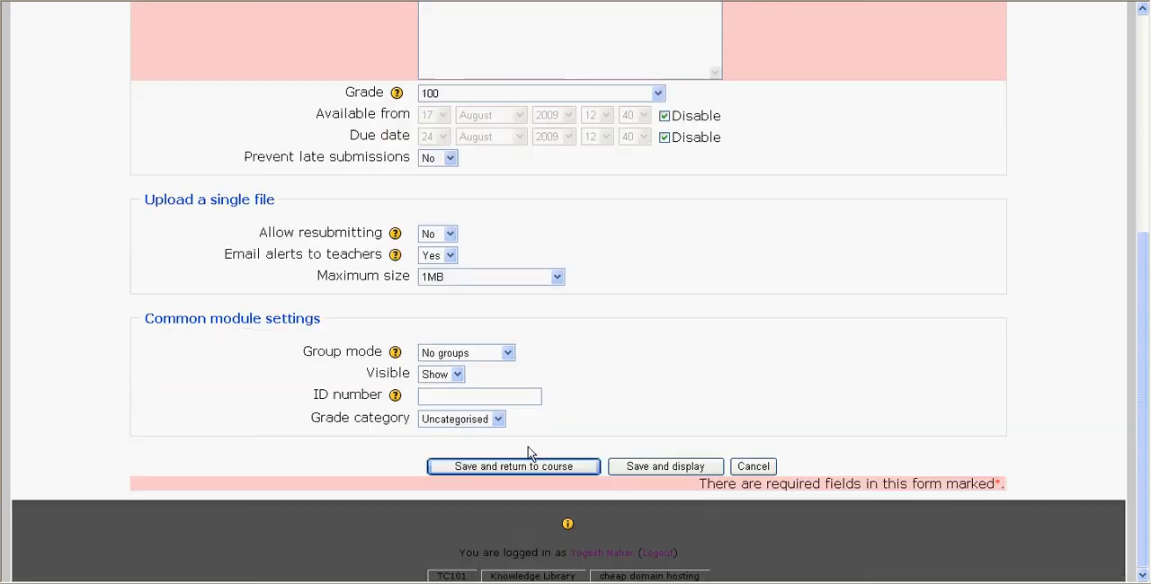
click(506, 473)
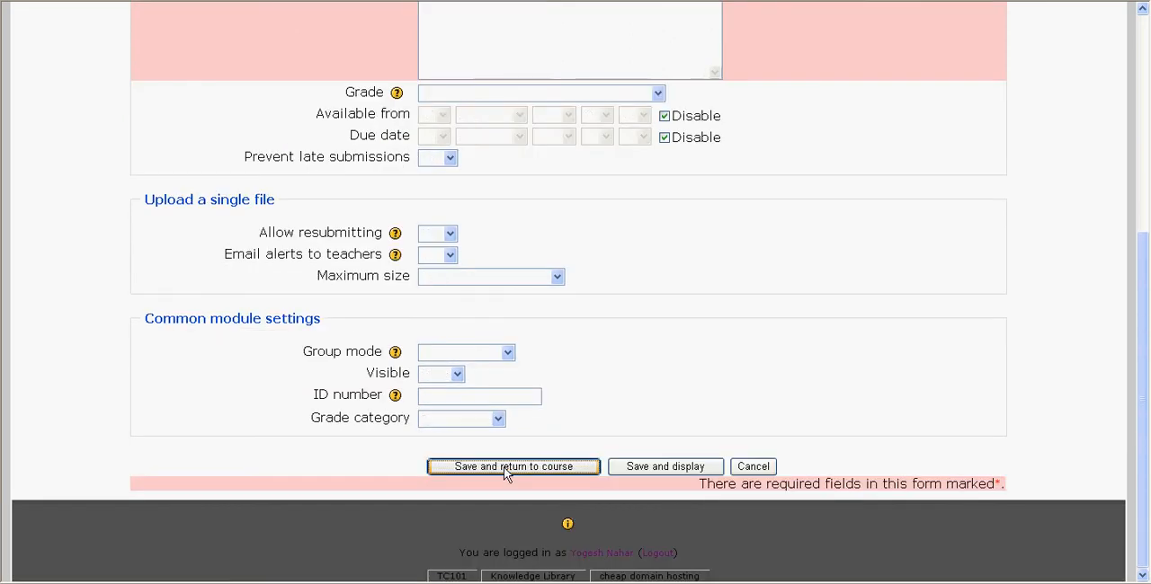
scroll(506, 474, down, 5)
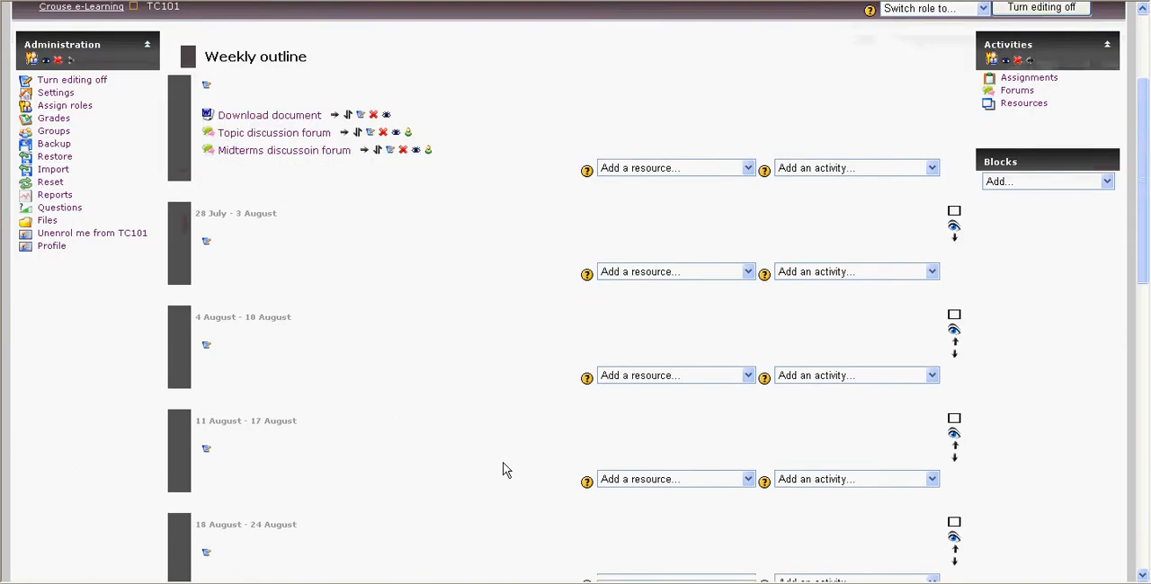
scroll(410, 455, down, 2)
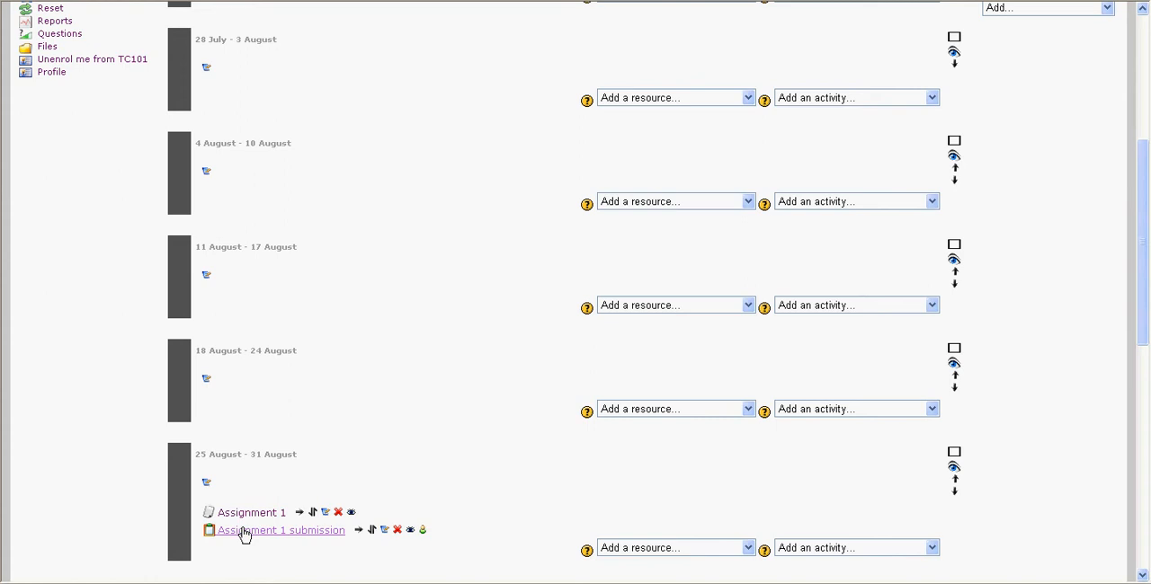
Step: Switch the course view to the Student role
scroll(498, 444, up, 3)
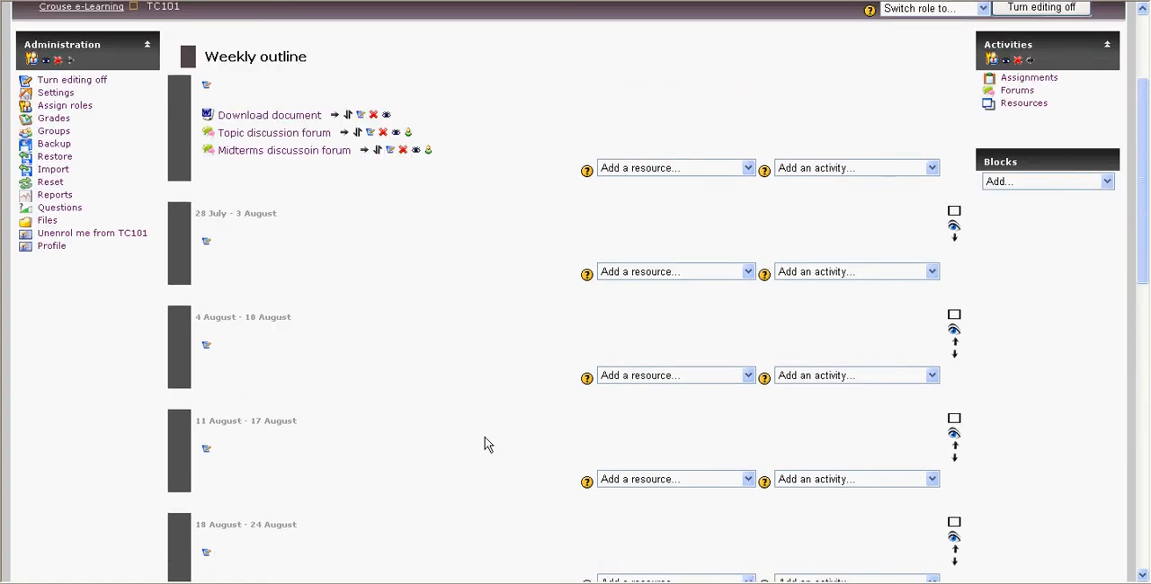
scroll(480, 442, up, 3)
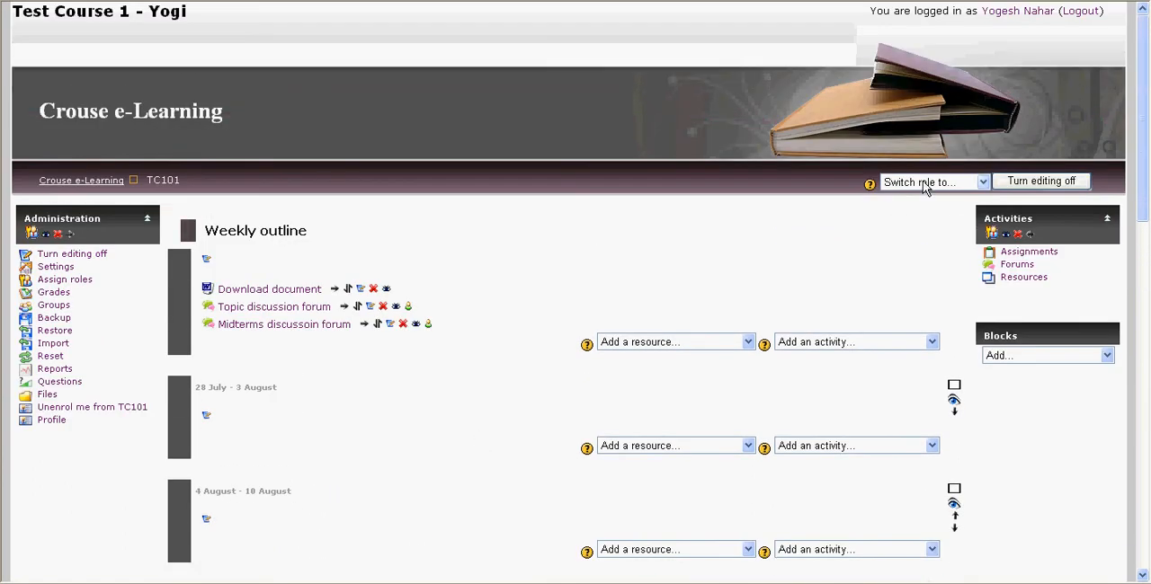
click(926, 182)
click(913, 238)
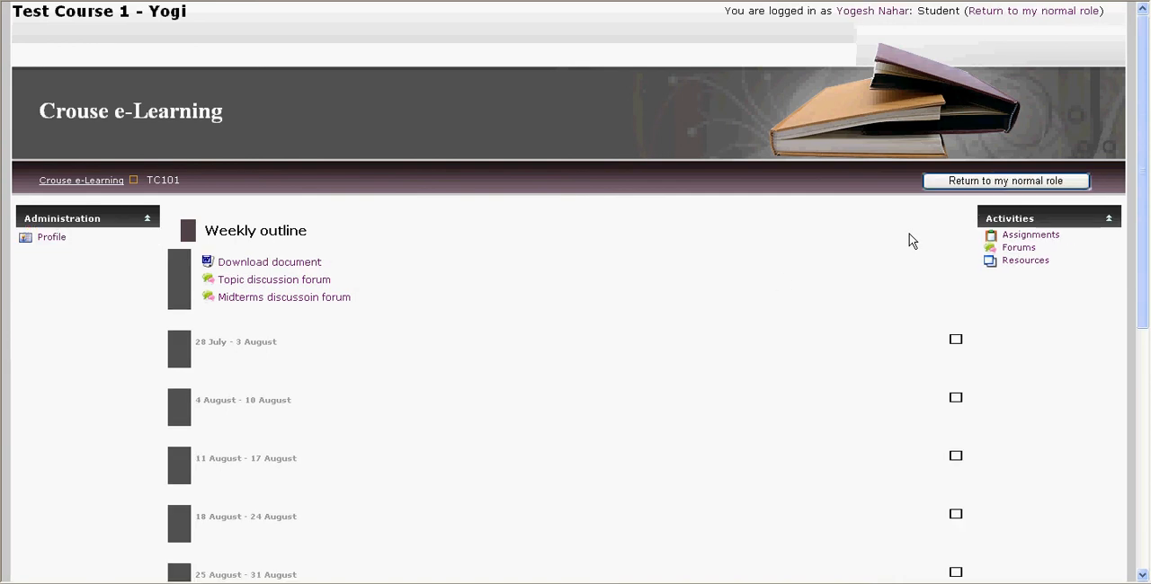
Step: Check the Assignment 1 download in the 25 August - 31 August week as a student, and dismiss it without saving the file
scroll(480, 381, down, 6)
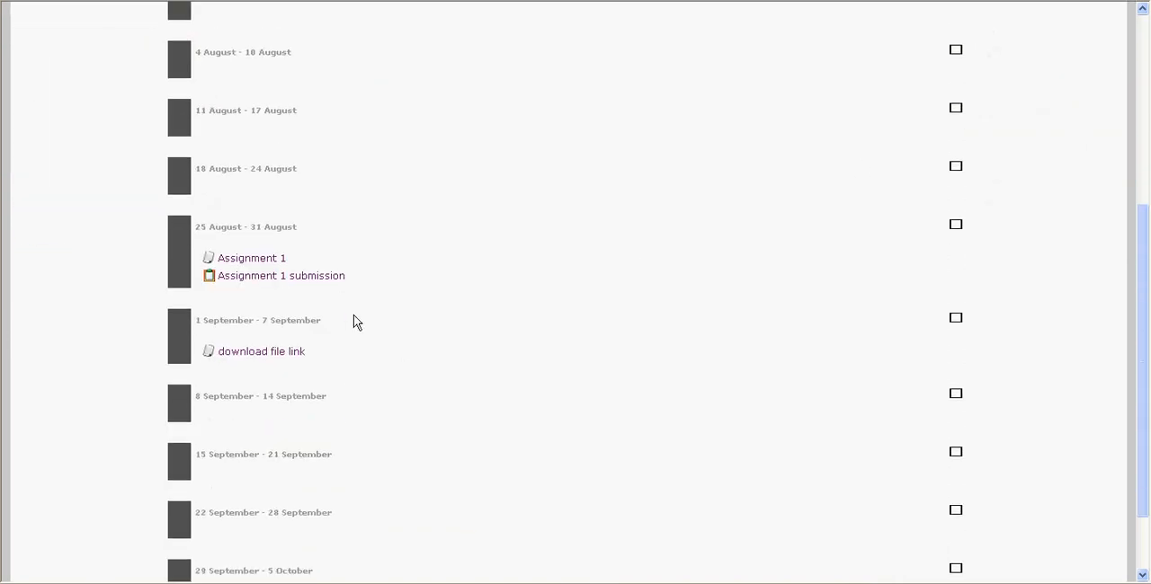
click(250, 261)
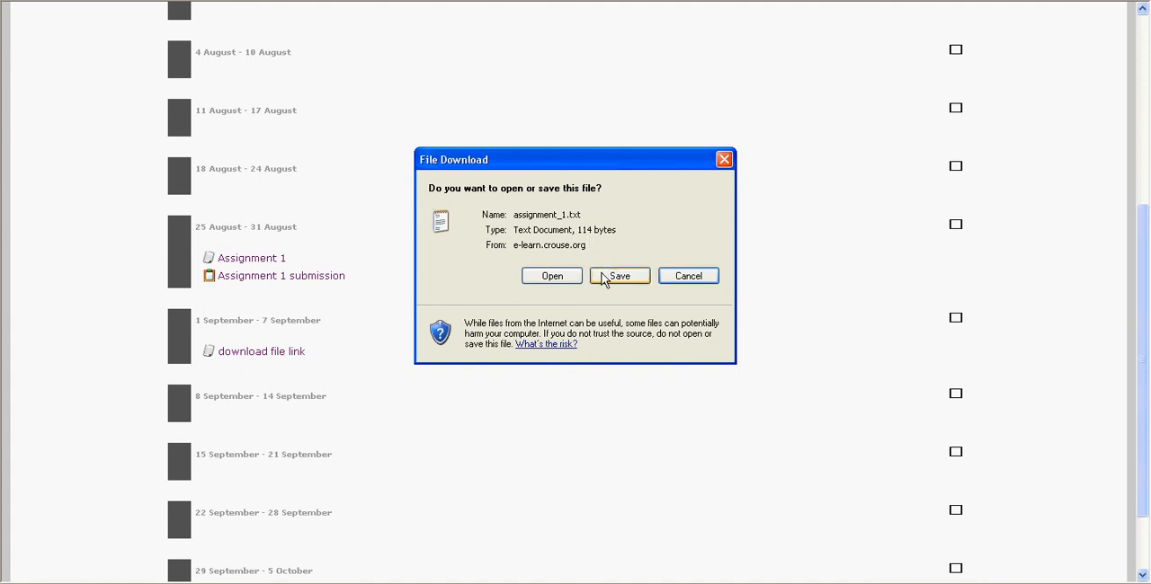
click(676, 277)
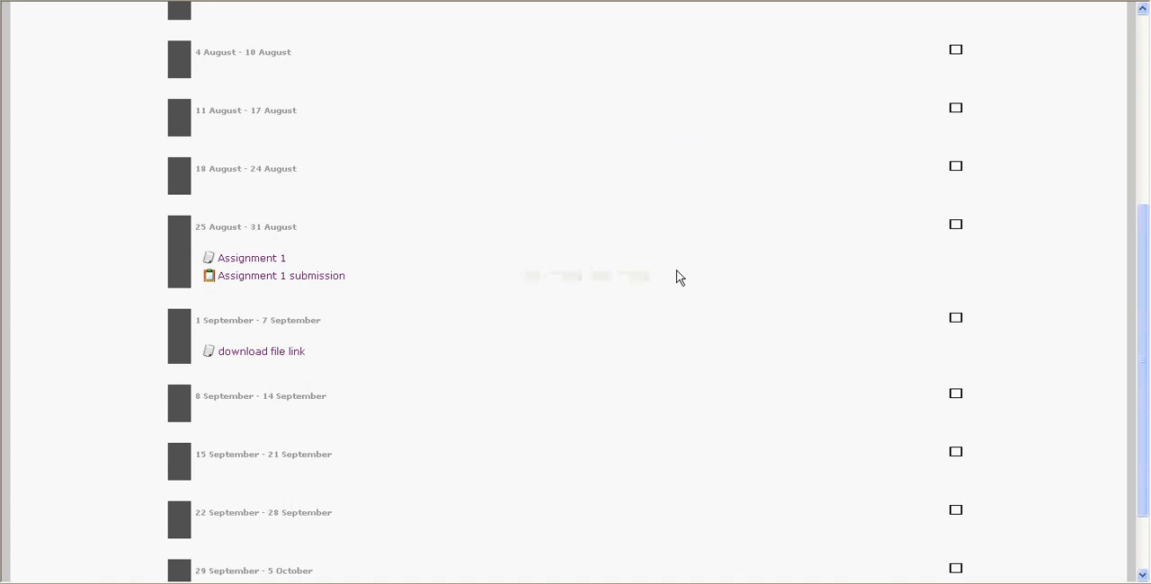
Step: Open Assignment 1 submission as a student and check its file selection for uploading, cancelling without choosing a file
click(300, 277)
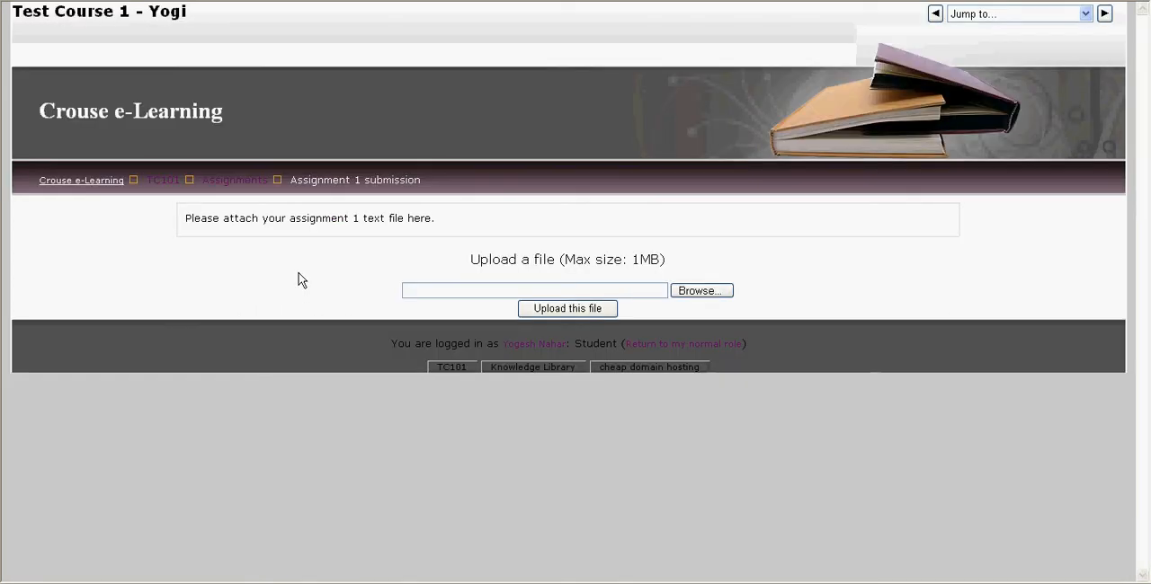
click(694, 297)
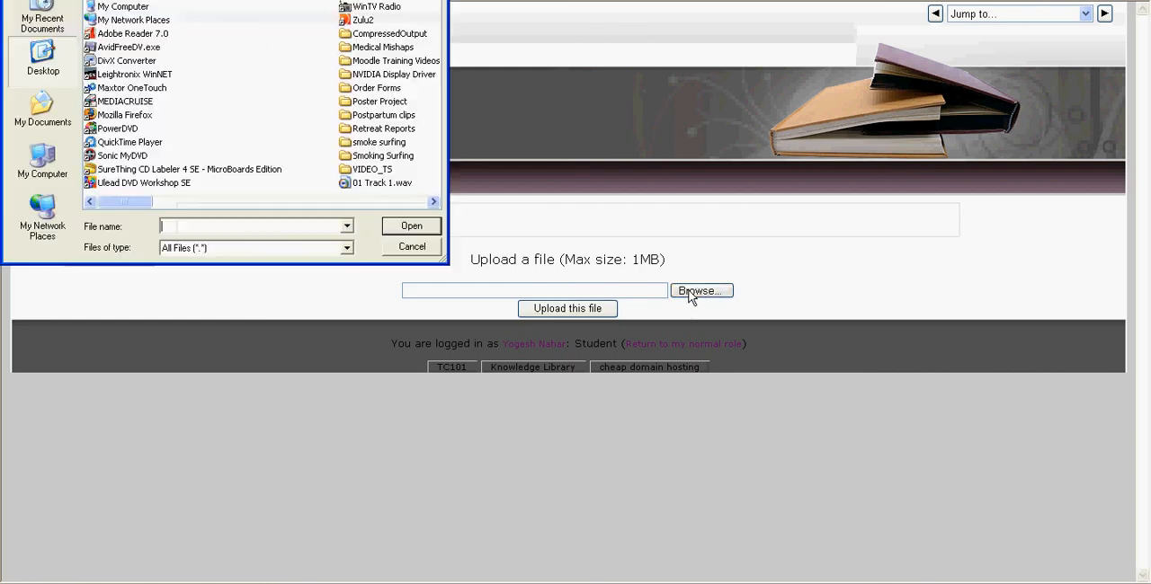
click(406, 249)
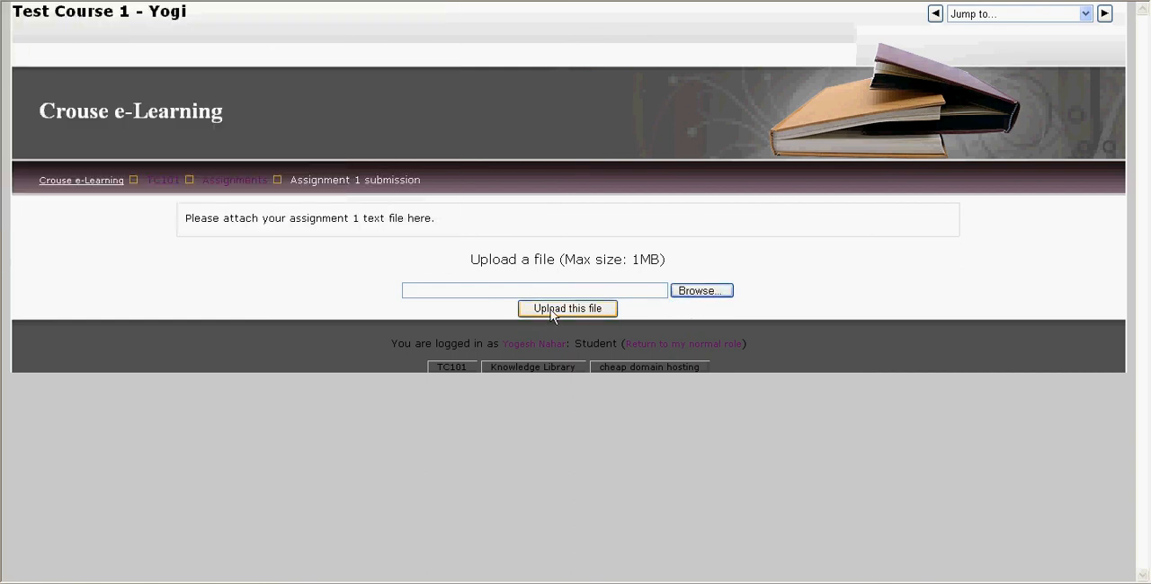